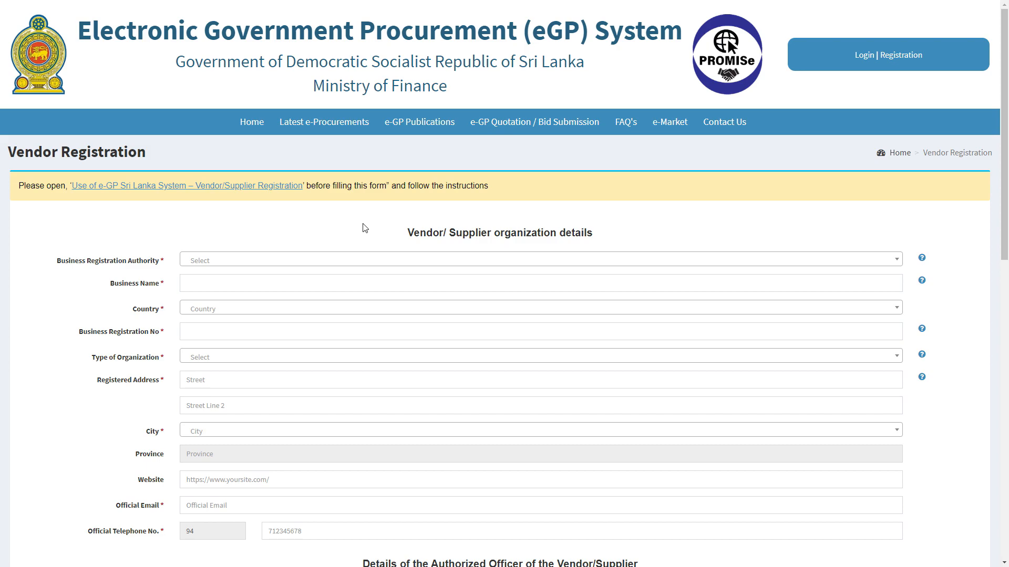
Step: Register ABC Company under Registrar of Companies with its registration number, as Company limited by Guarantee
{"action": "left_click", "coordinate": [373, 261]}
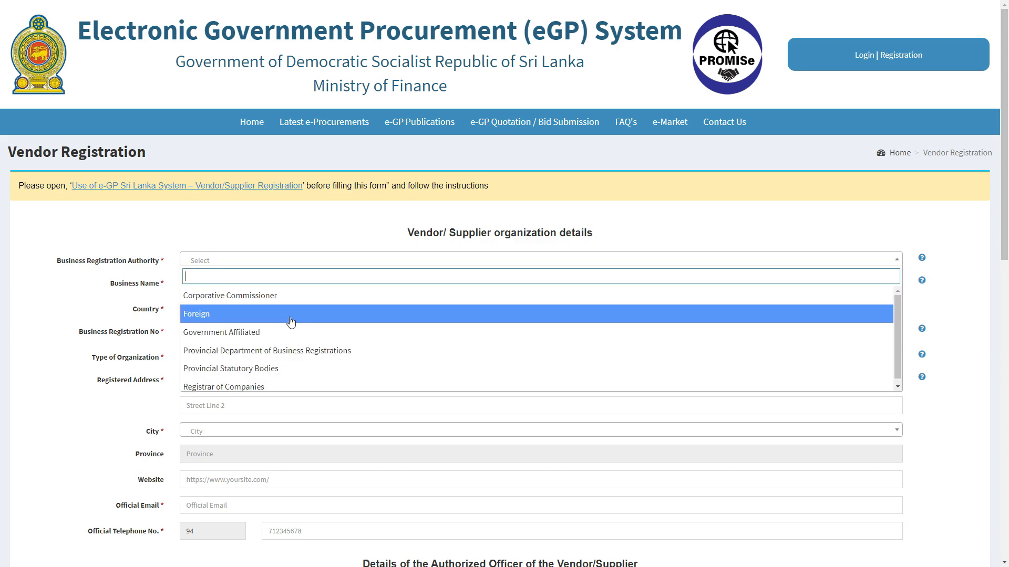
{"action": "left_click", "coordinate": [278, 387]}
{"action": "left_click", "coordinate": [294, 281]}
{"action": "type", "text": "ABC Company"}
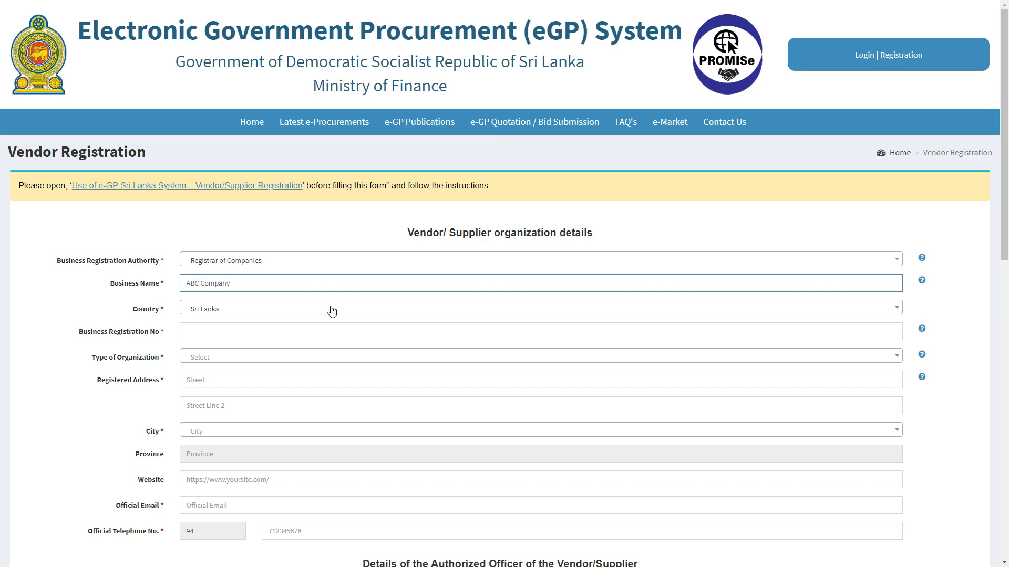
{"action": "left_click", "coordinate": [326, 330]}
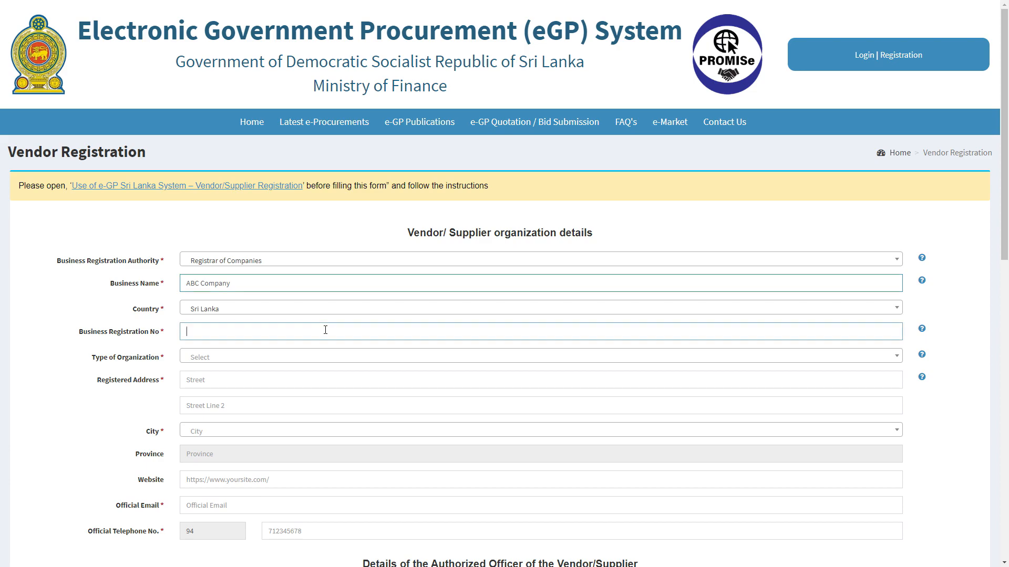
{"action": "type", "text": "3456V"}
{"action": "left_click", "coordinate": [330, 358]}
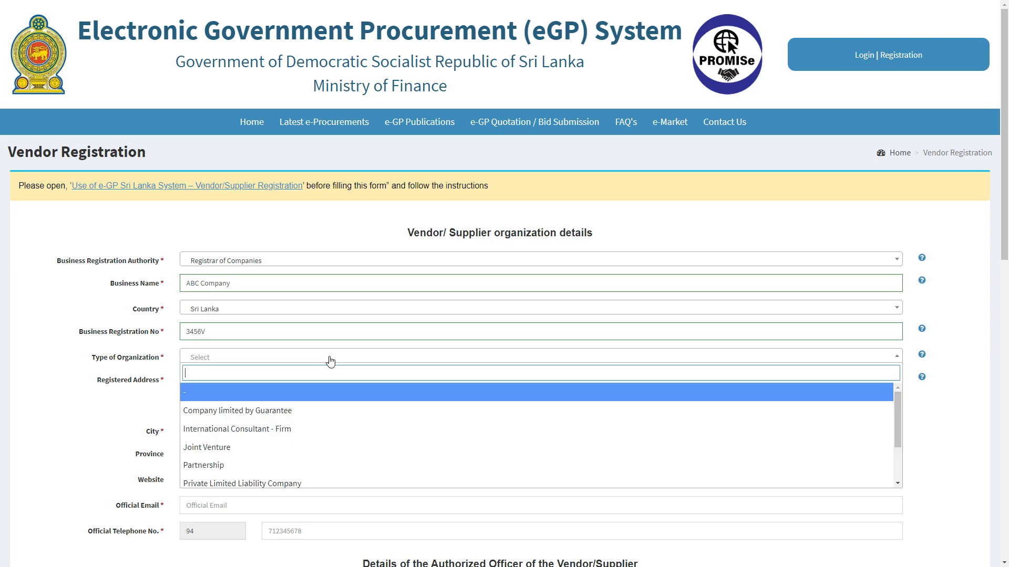
{"action": "left_click", "coordinate": [288, 416]}
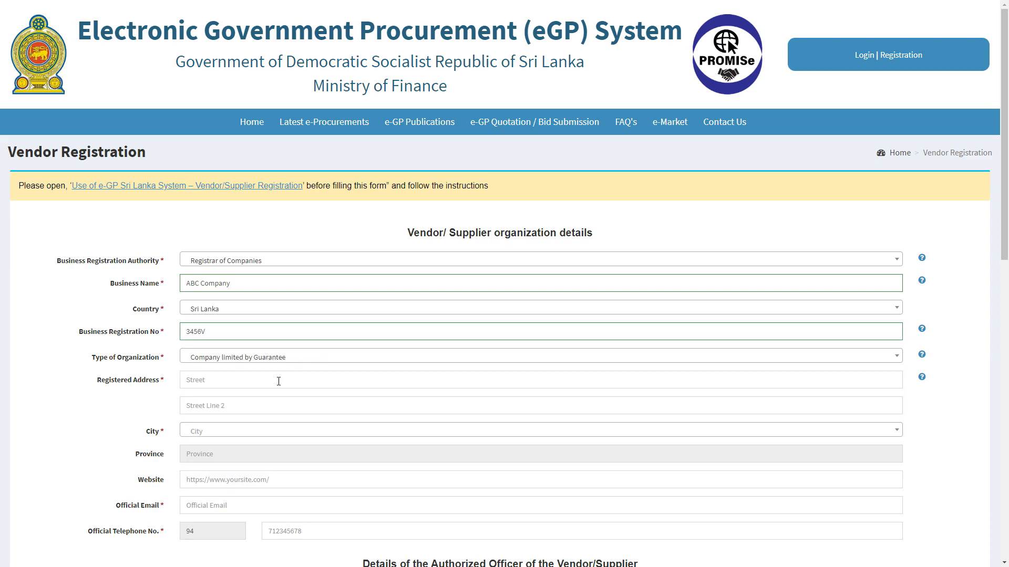
Step: Enter the company's registered street address, its city and the official email address
{"action": "left_click", "coordinate": [279, 382]}
{"action": "type", "text": "23"}
{"action": "left_click", "coordinate": [269, 404]}
{"action": "type", "text": "1st Street"}
{"action": "left_click", "coordinate": [279, 432]}
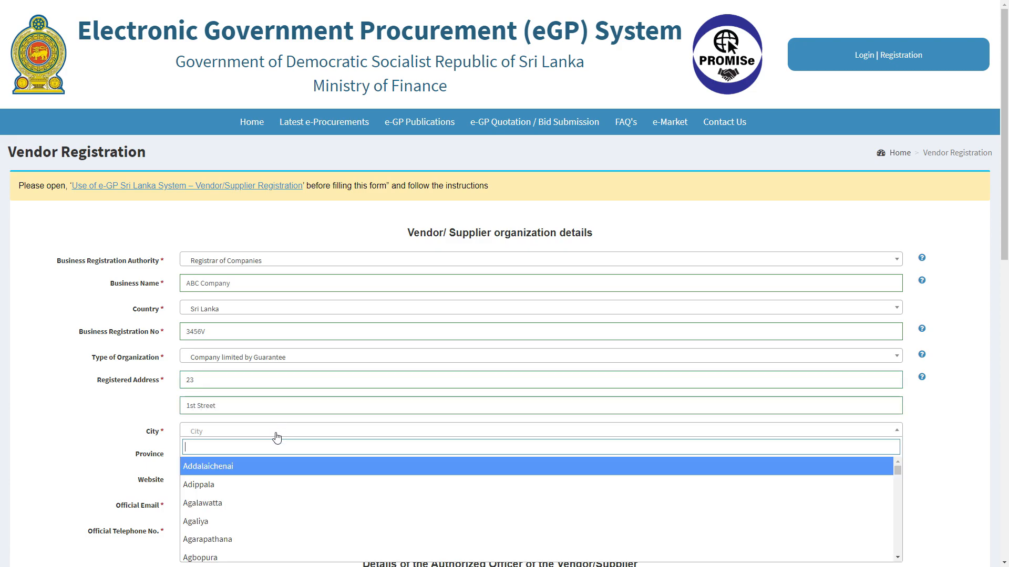
{"action": "type", "text": "colo"}
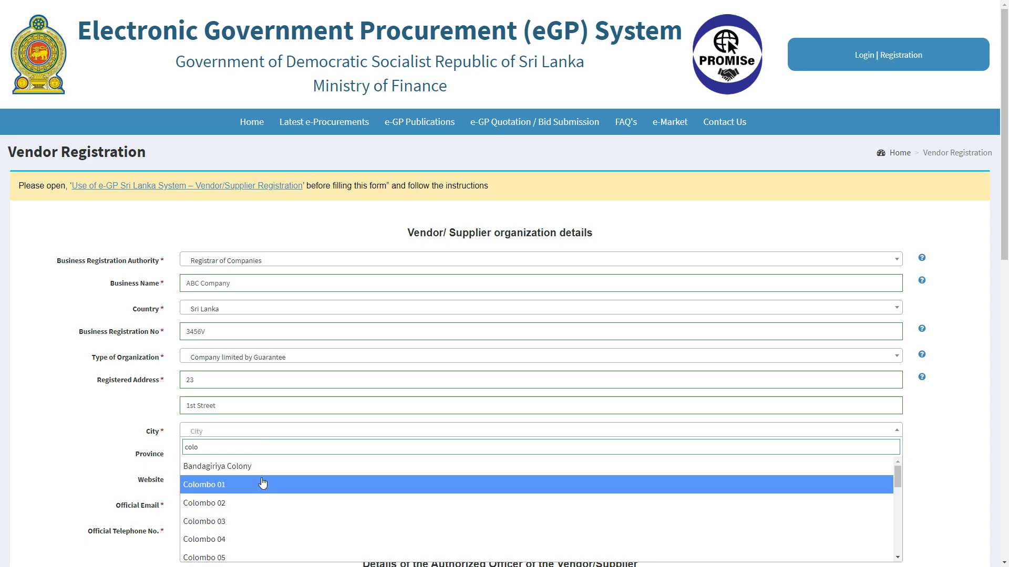
{"action": "left_click", "coordinate": [261, 483]}
{"action": "left_click", "coordinate": [253, 505]}
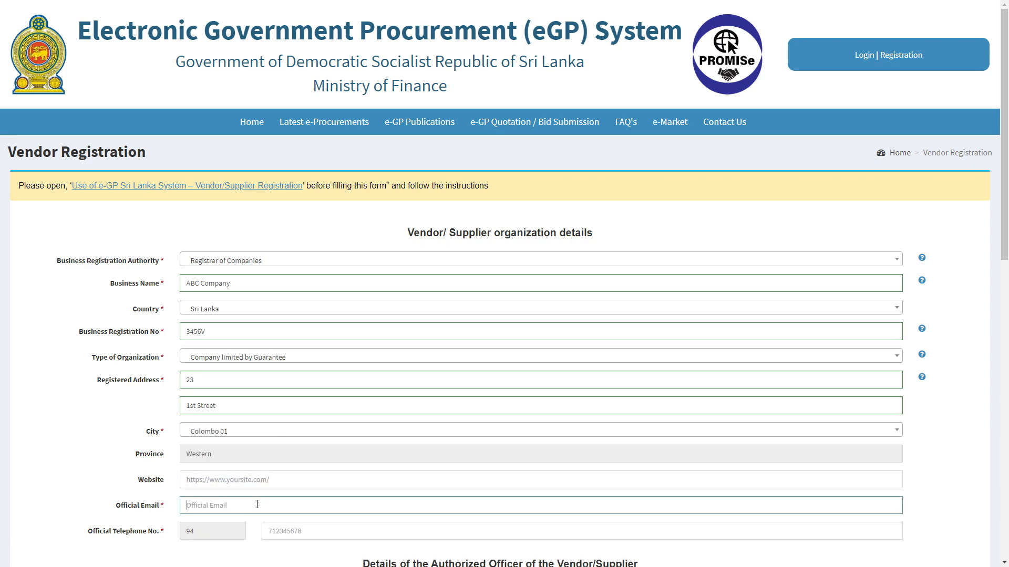
Step: Enter the official telephone number and the authorized officer's NIC and name
{"action": "scroll", "coordinate": [256, 504], "scroll_direction": "down", "scroll_amount": 2}
{"action": "left_click", "coordinate": [288, 427]}
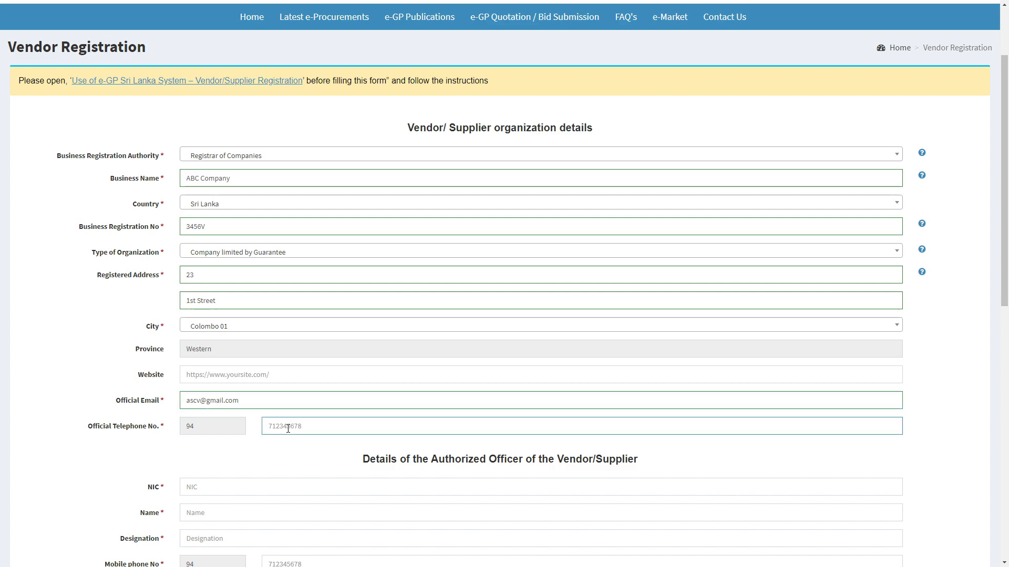
{"action": "scroll", "coordinate": [288, 436], "scroll_direction": "down", "scroll_amount": 3}
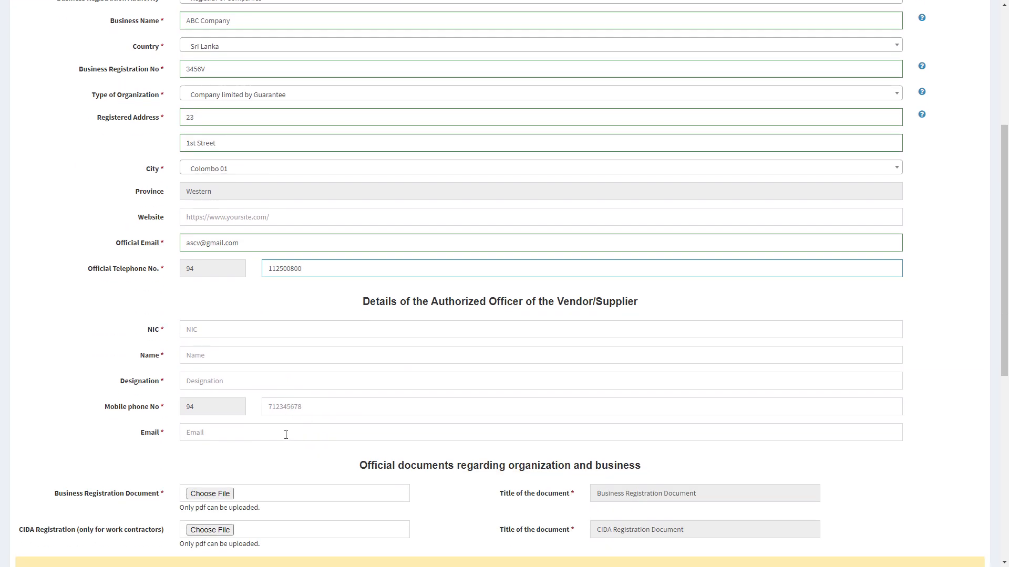
{"action": "left_click", "coordinate": [270, 330]}
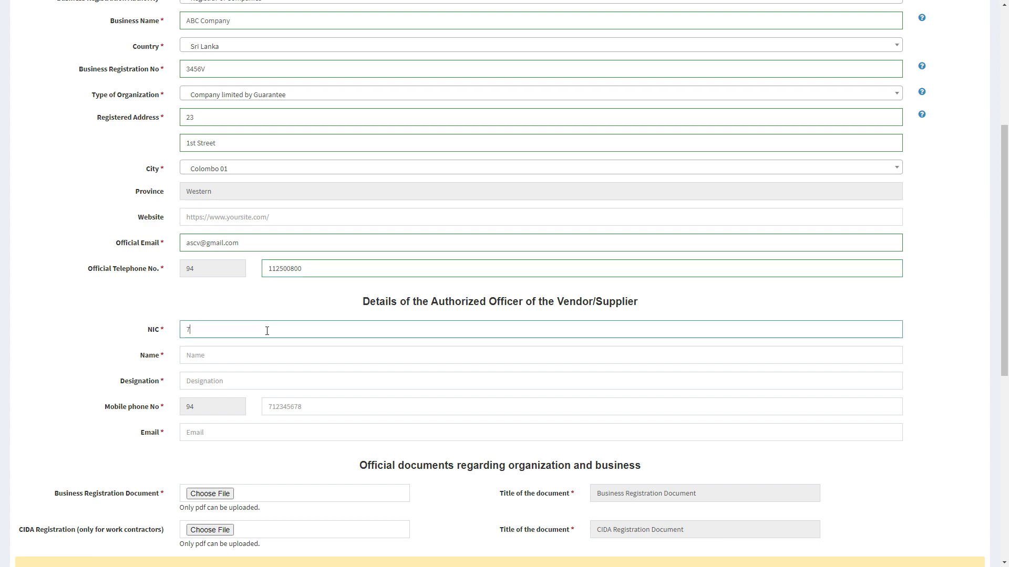
{"action": "left_click", "coordinate": [271, 350]}
{"action": "type", "text": "k.L"}
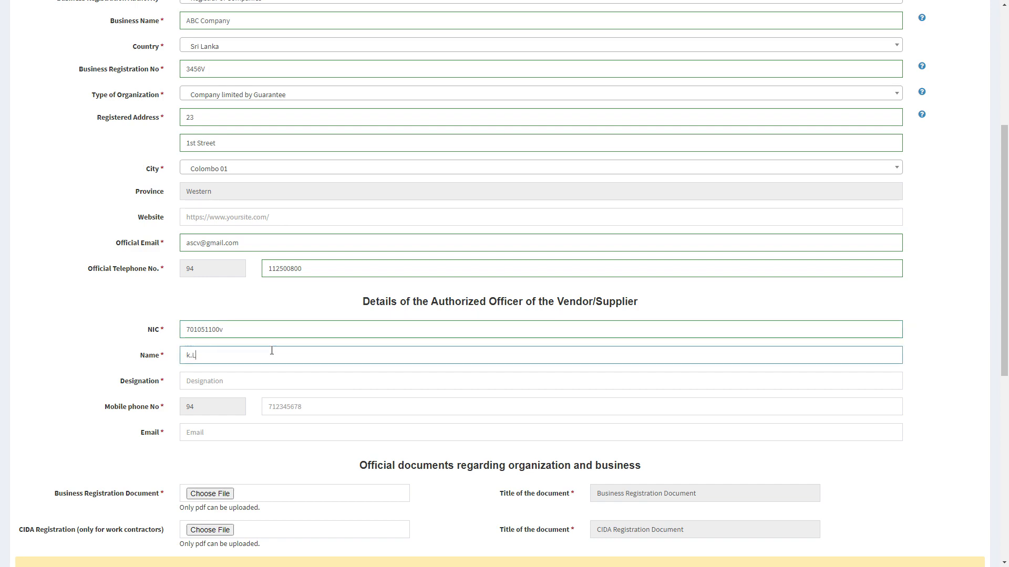
{"action": "type", "text": ".Perera"}
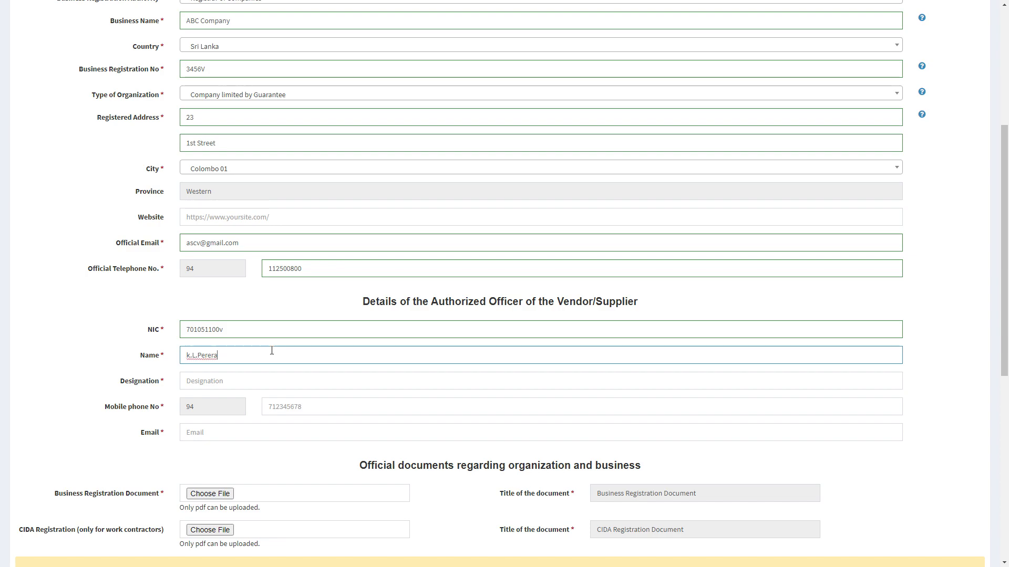
Step: Set the officer's designation to Manager and add their mobile number and email
{"action": "left_click", "coordinate": [266, 384]}
{"action": "type", "text": "Manager"}
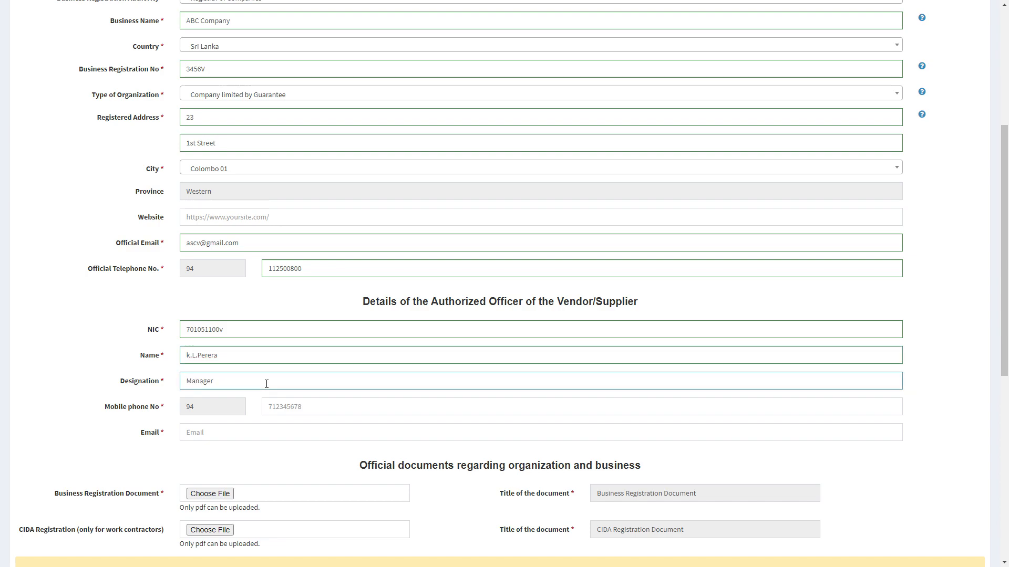
{"action": "left_click", "coordinate": [297, 407]}
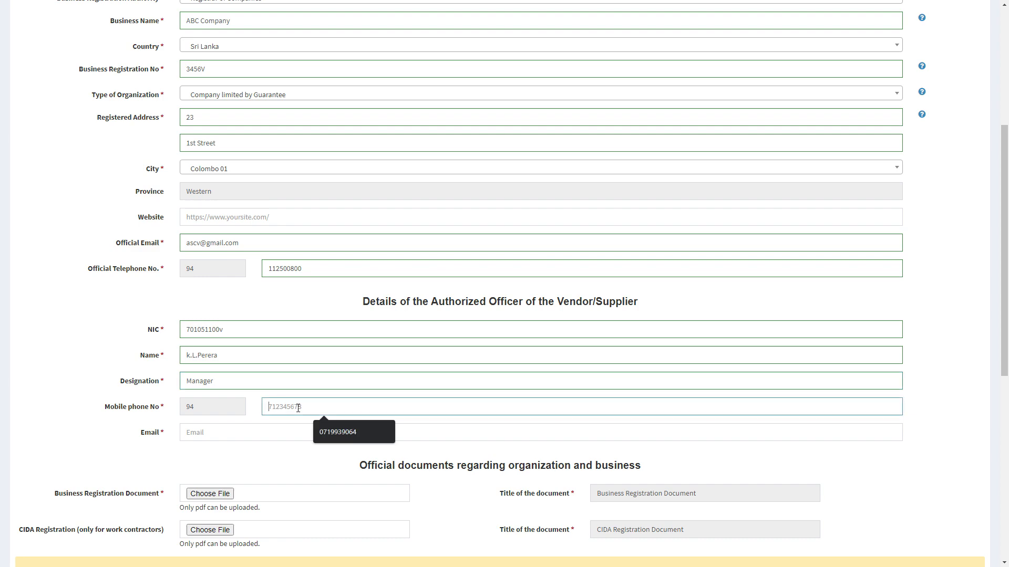
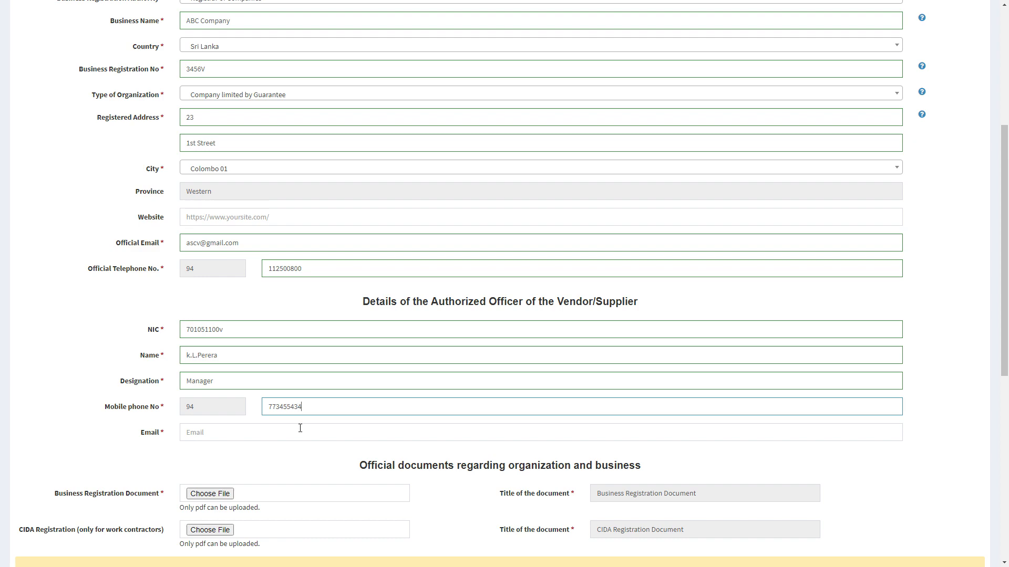
{"action": "left_click", "coordinate": [300, 431]}
Step: Check the officer's email and mobile entries, then start the Business Registration Document upload
{"action": "scroll", "coordinate": [466, 339], "scroll_direction": "down", "scroll_amount": 3}
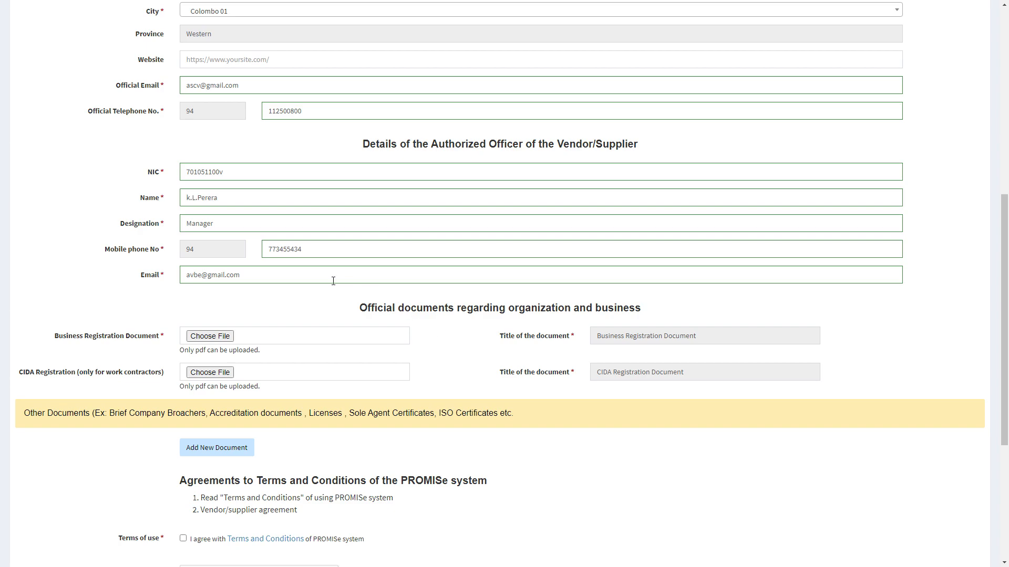
{"action": "left_click_drag", "start_coordinate": [247, 274], "coordinate": [166, 267]}
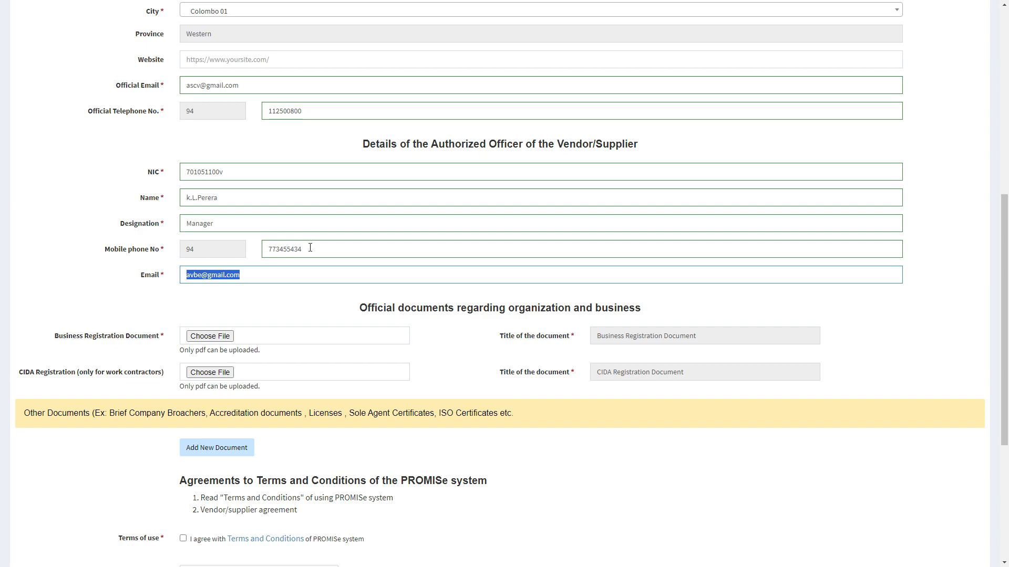
{"action": "left_click_drag", "start_coordinate": [310, 247], "coordinate": [262, 248]}
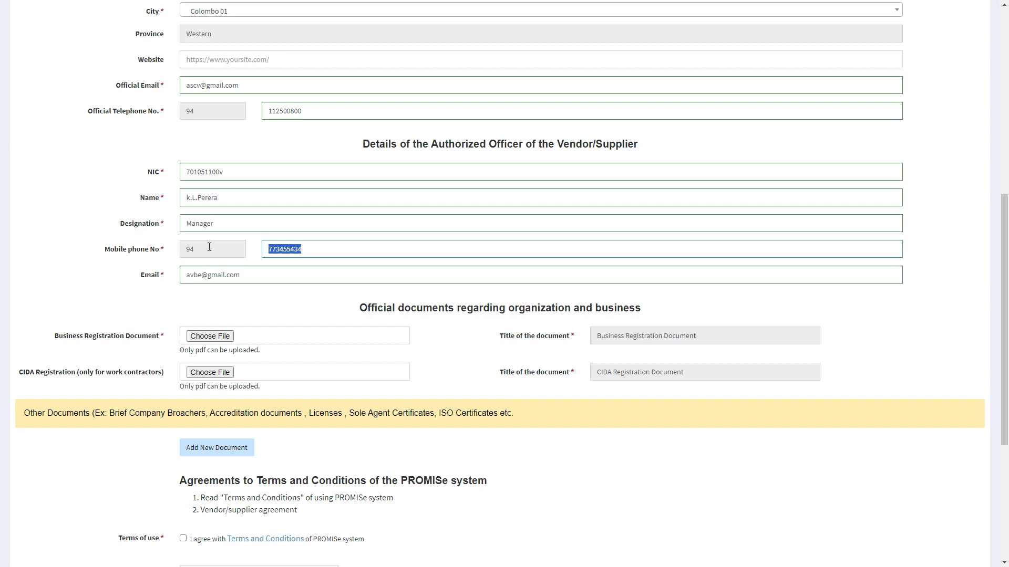
{"action": "left_click", "coordinate": [326, 305]}
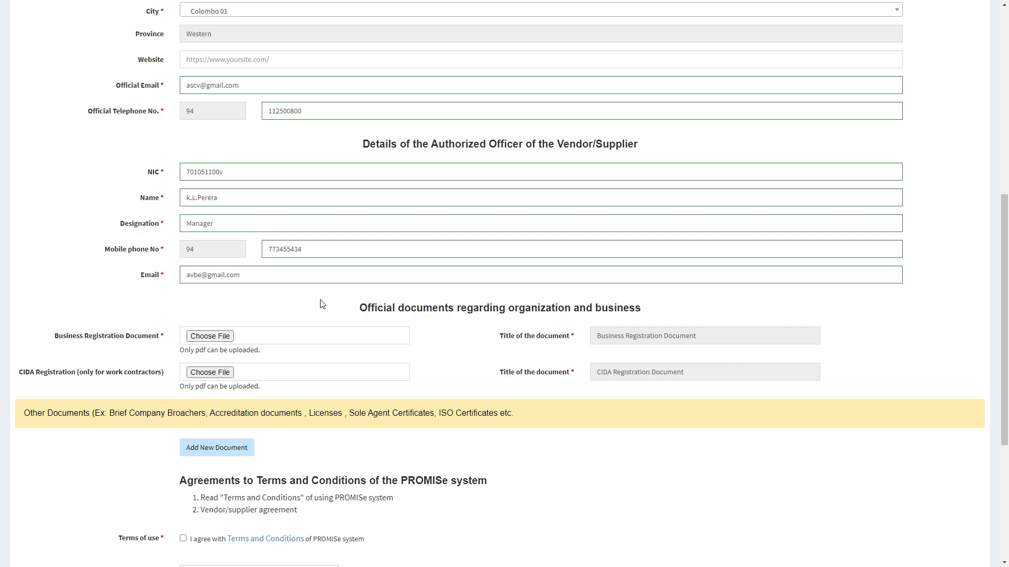
{"action": "left_click_drag", "start_coordinate": [54, 337], "coordinate": [171, 352]}
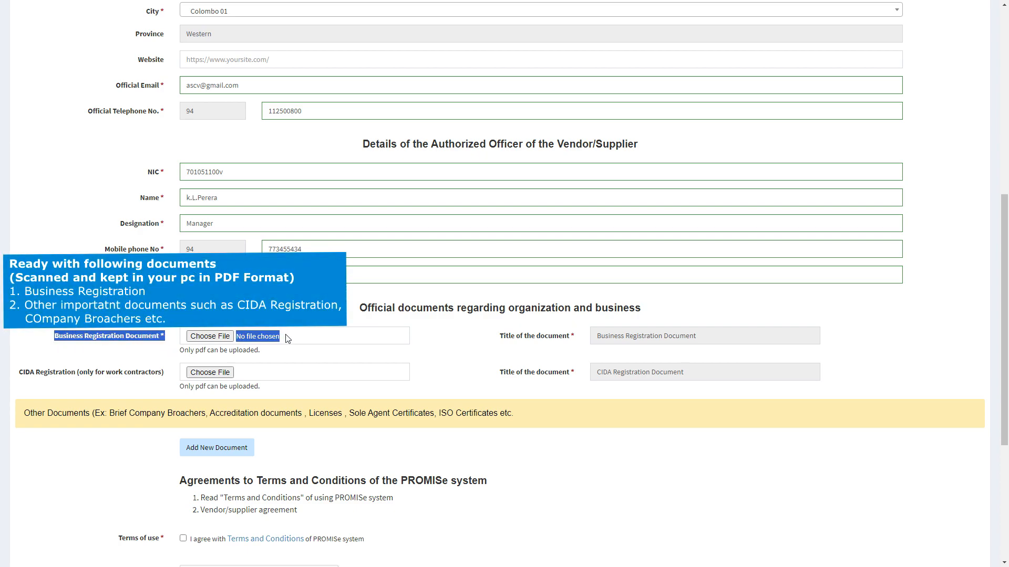
{"action": "left_click", "coordinate": [221, 336]}
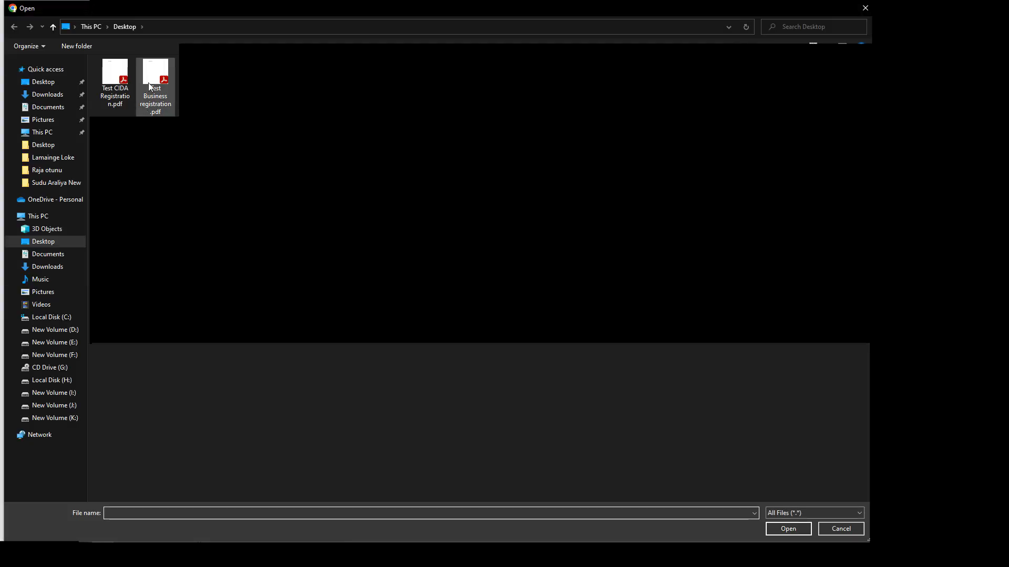
Step: Attach Test Business registration .pdf from the Desktop as the Business Registration Document
{"action": "left_click", "coordinate": [153, 83]}
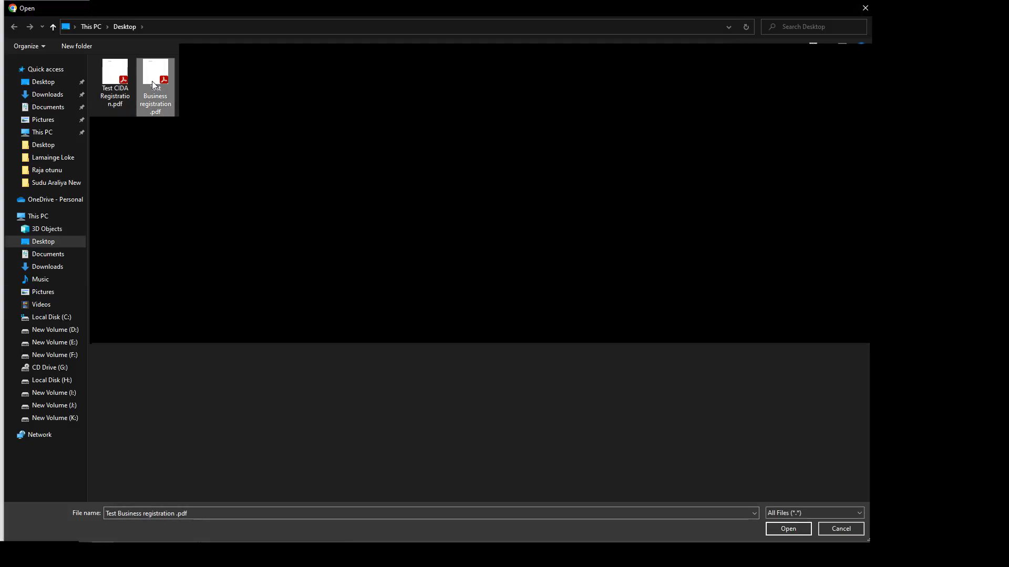
{"action": "left_click", "coordinate": [773, 528]}
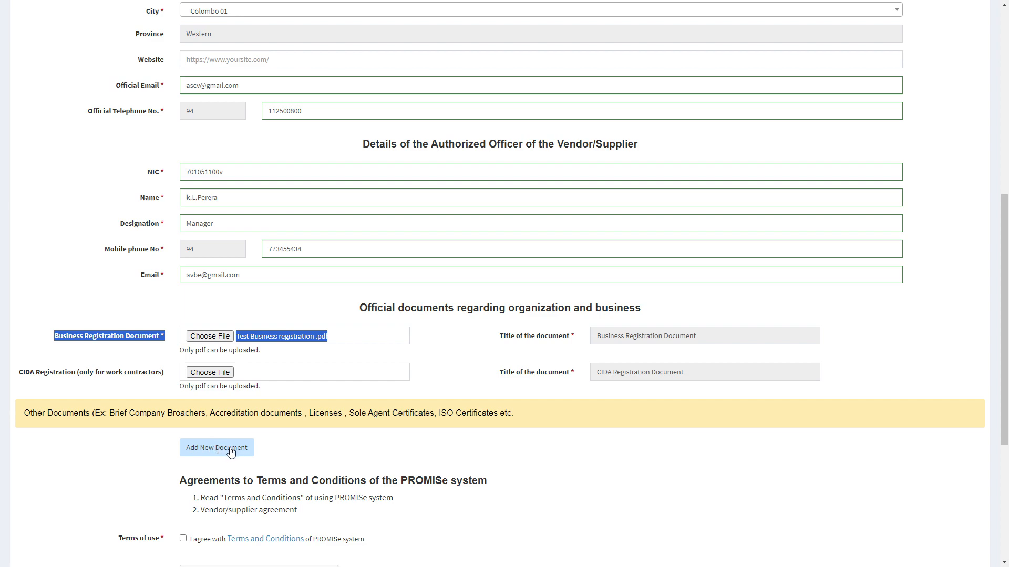
Step: Accept the terms and conditions, pass the reCAPTCHA, and submit the vendor registration application
{"action": "scroll", "coordinate": [469, 274], "scroll_direction": "down", "scroll_amount": 5}
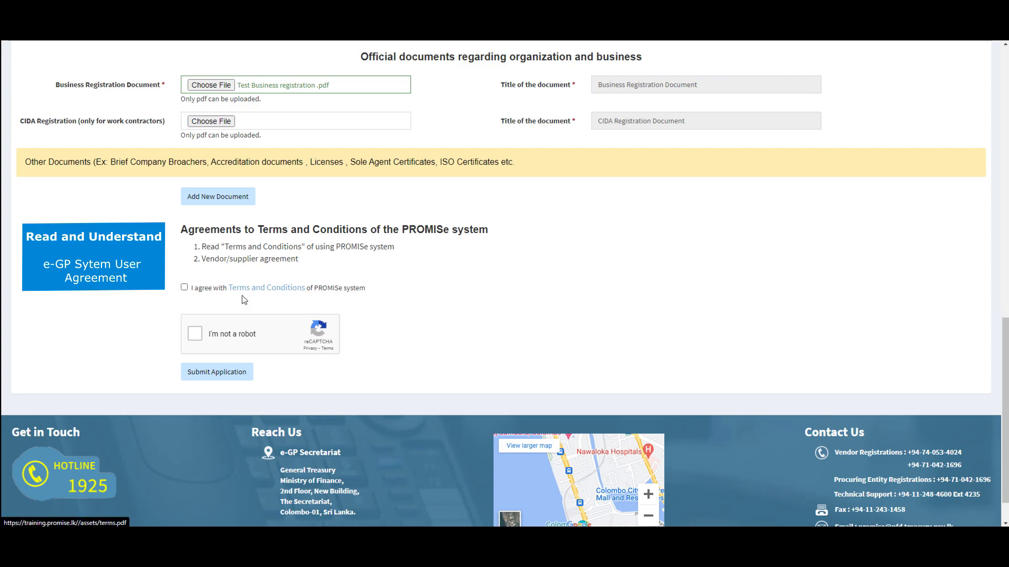
{"action": "left_click", "coordinate": [184, 289]}
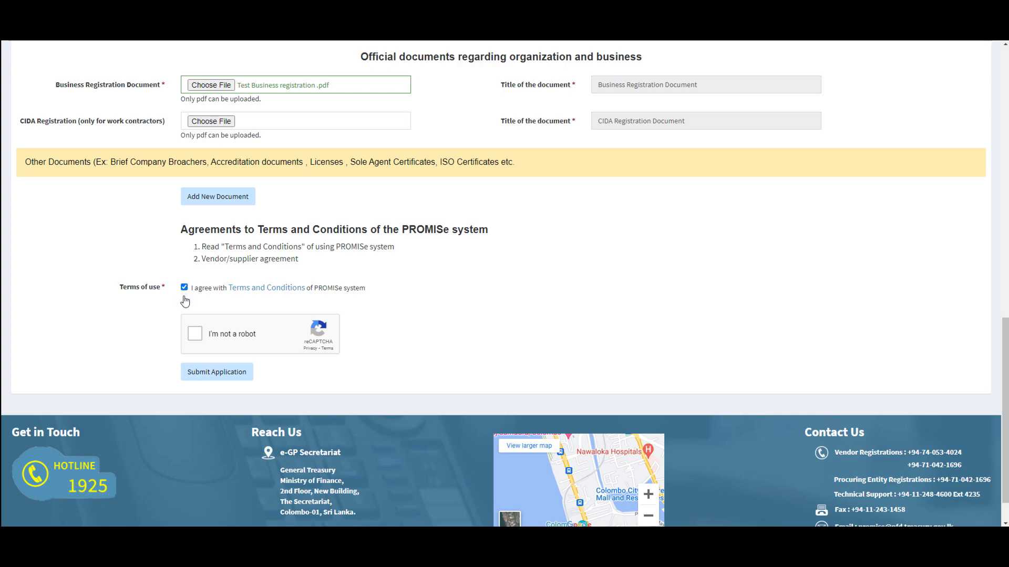
{"action": "left_click", "coordinate": [194, 335]}
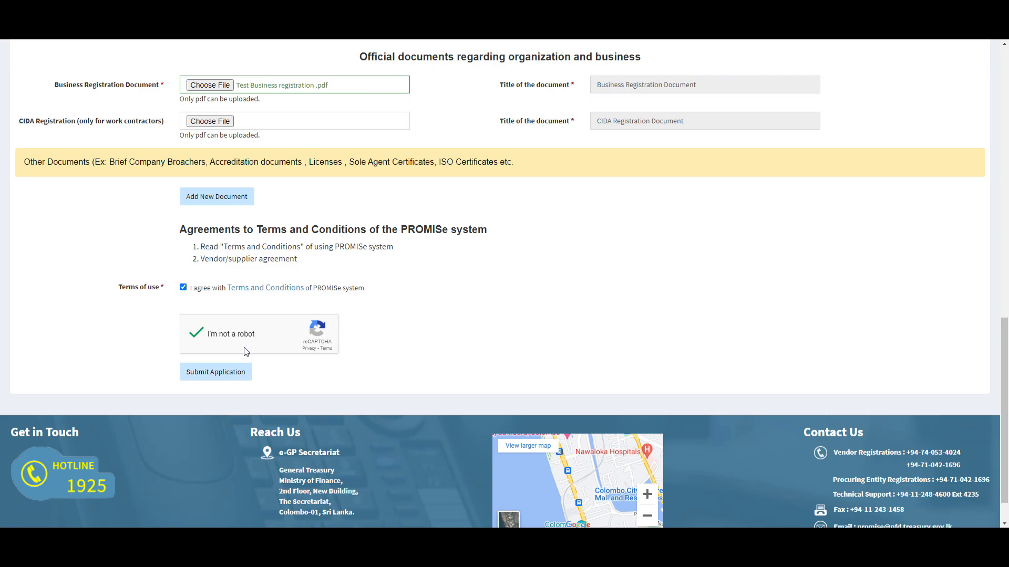
{"action": "left_click", "coordinate": [228, 377]}
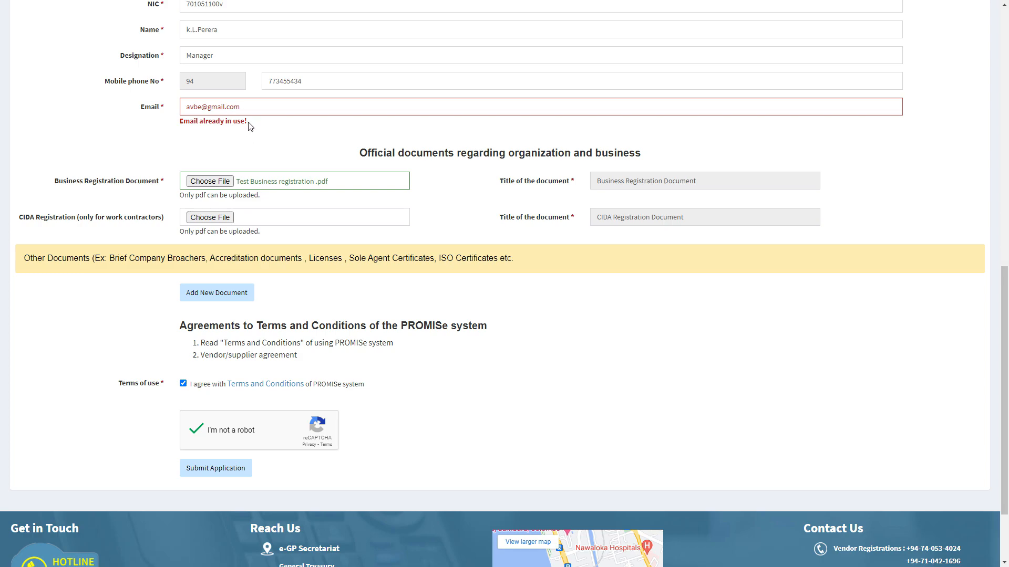
Step: Resolve the 'Email already in use!' warning with a new officer email and resubmit
{"action": "left_click_drag", "start_coordinate": [248, 122], "coordinate": [170, 124]}
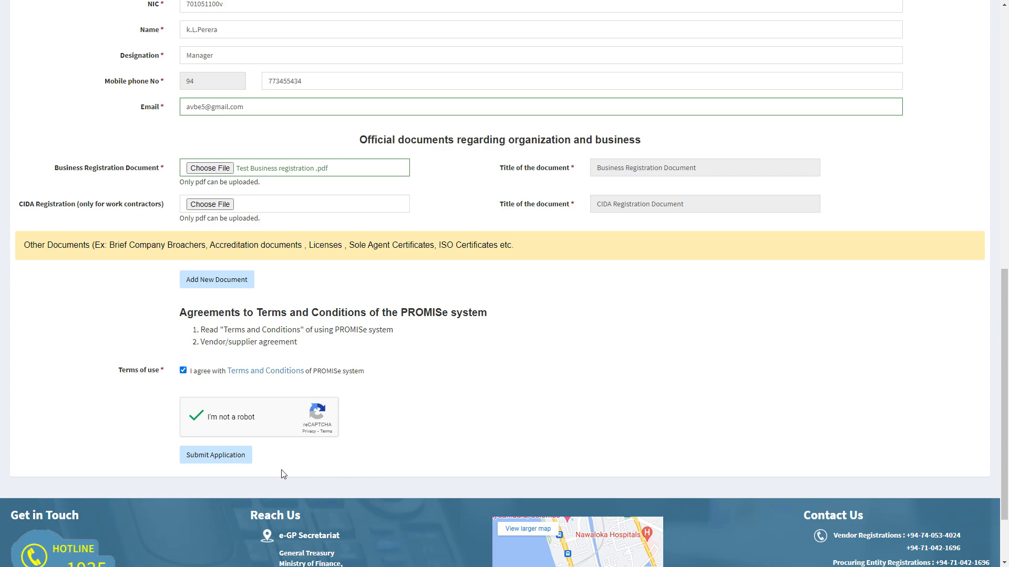
{"action": "left_click", "coordinate": [220, 458]}
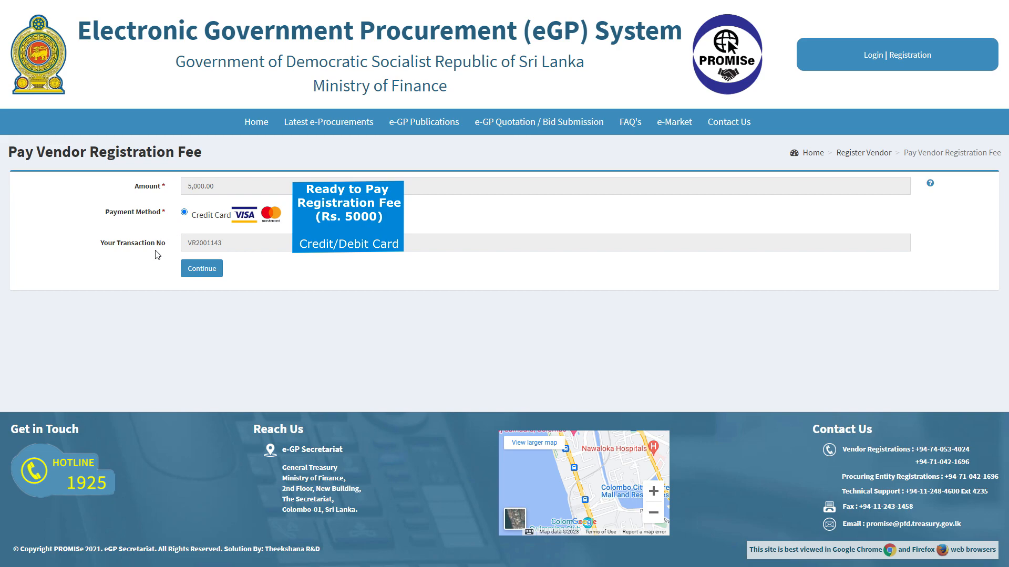
Step: Proceed to pay the 5,000.00 registration fee and accept the bank's payment terms
{"action": "left_click", "coordinate": [203, 269]}
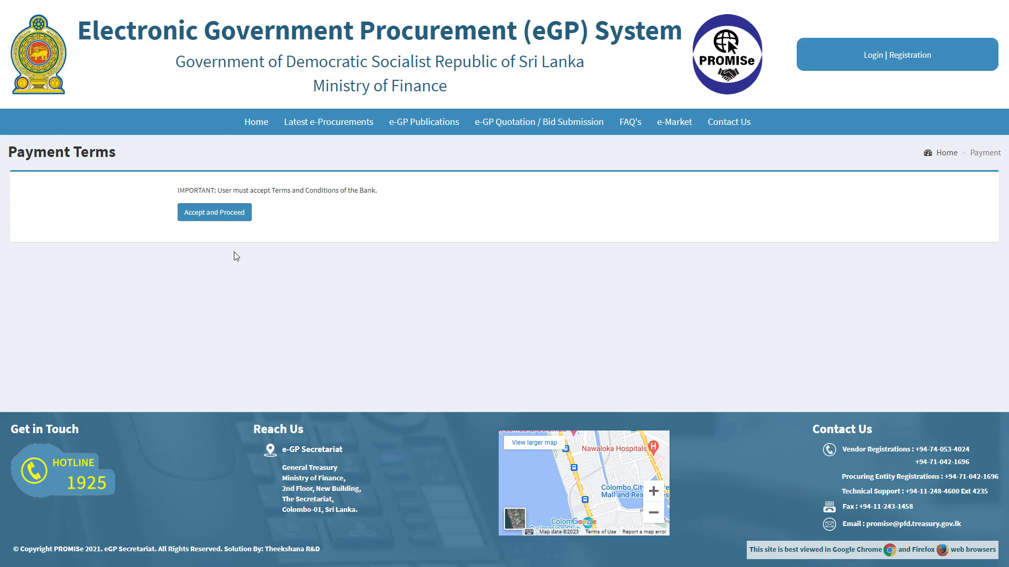
{"action": "left_click", "coordinate": [227, 213]}
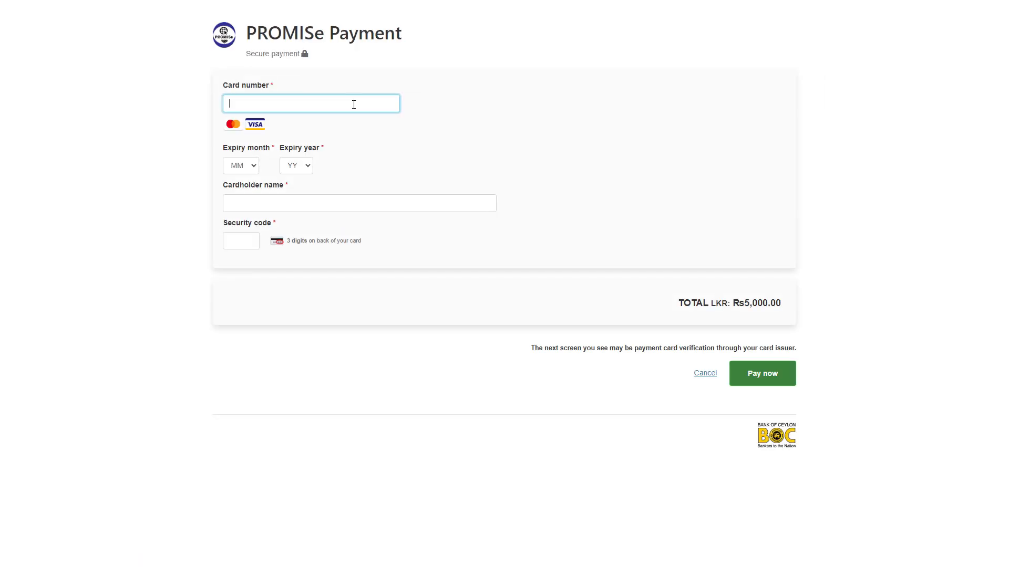
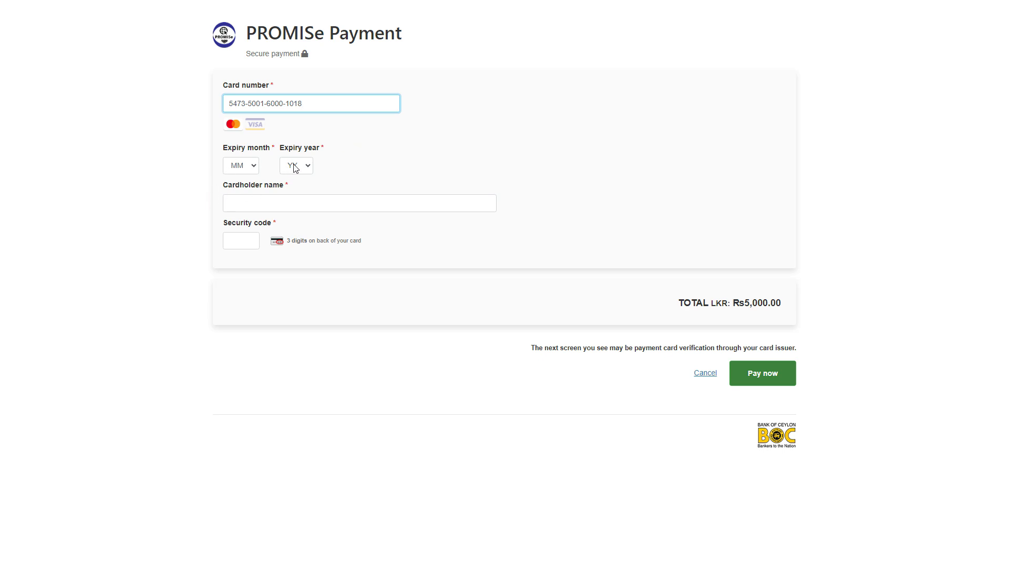
Step: Pay the Rs5,000.00 fee with the card number, expiry date, cardholder name and security code
{"action": "left_click", "coordinate": [251, 167]}
{"action": "left_click", "coordinate": [236, 291]}
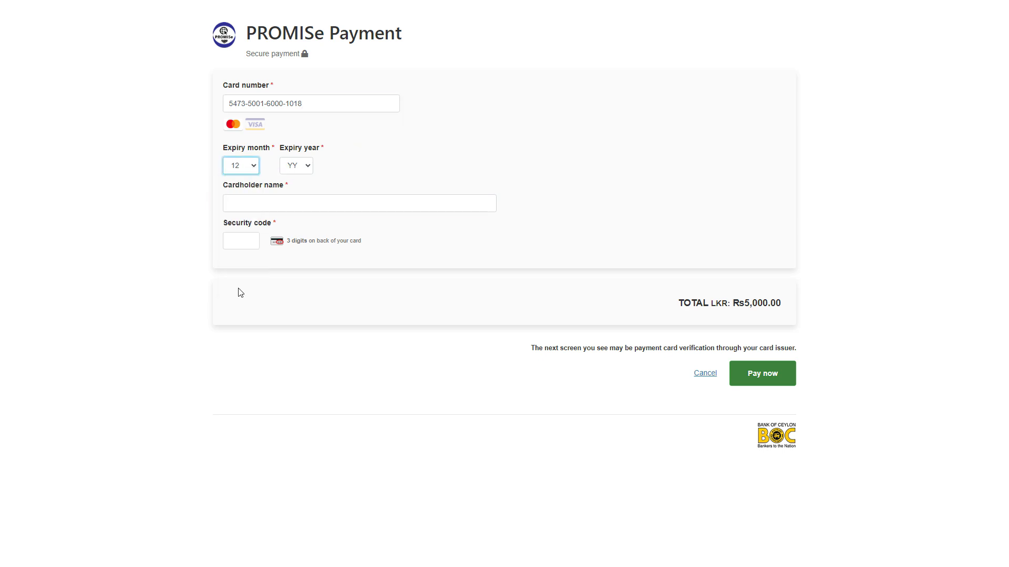
{"action": "left_click", "coordinate": [305, 166]}
{"action": "left_click", "coordinate": [291, 217]}
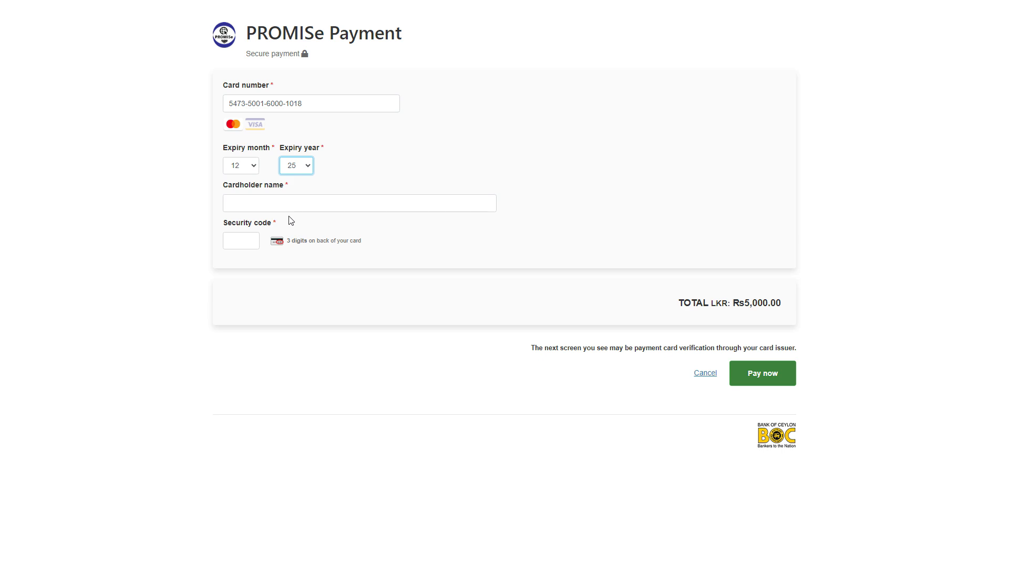
{"action": "left_click", "coordinate": [246, 202]}
{"action": "type", "text": "K.A.Perera"}
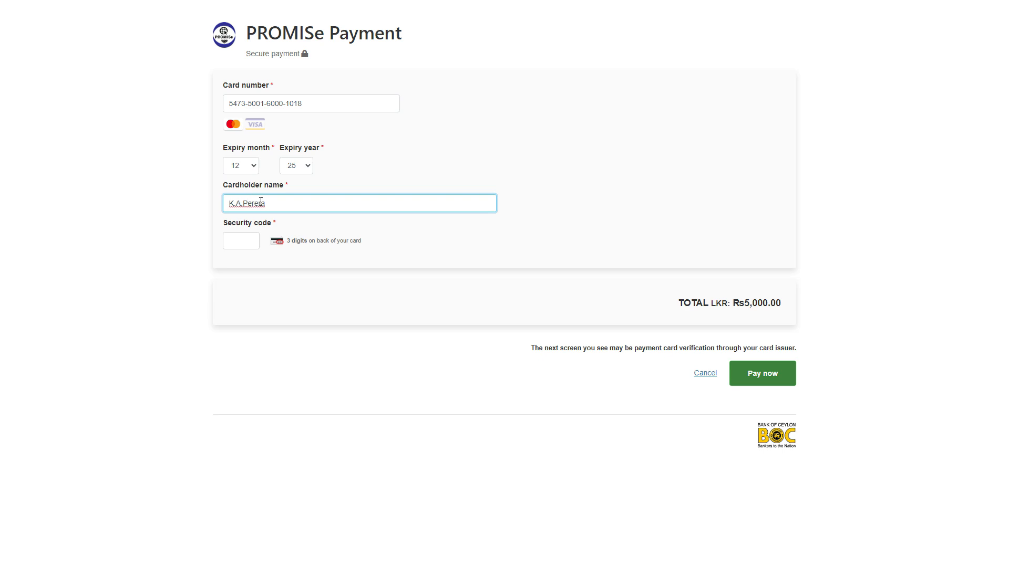
{"action": "left_click", "coordinate": [238, 241]}
{"action": "type", "text": "000"}
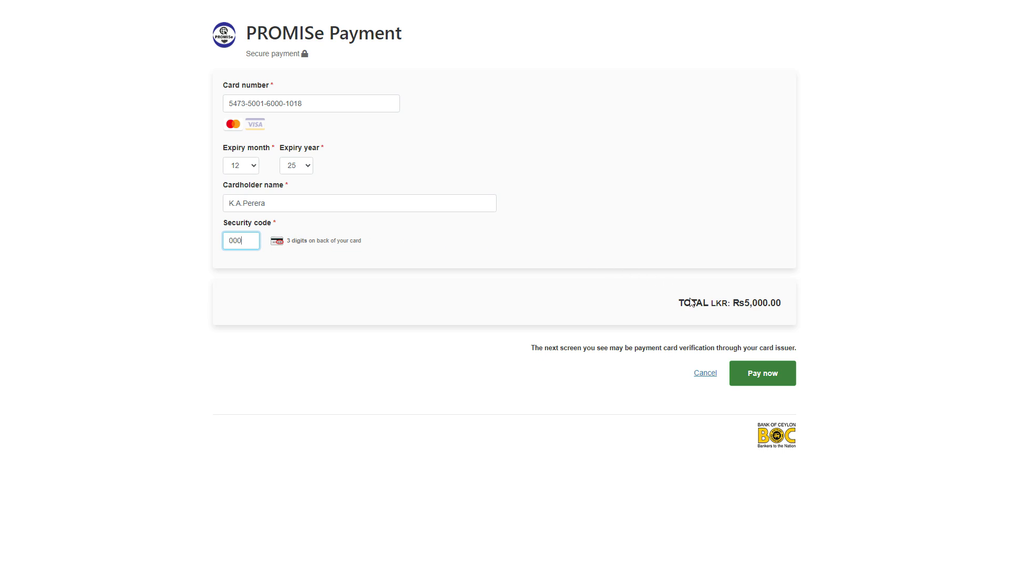
{"action": "left_click", "coordinate": [756, 376]}
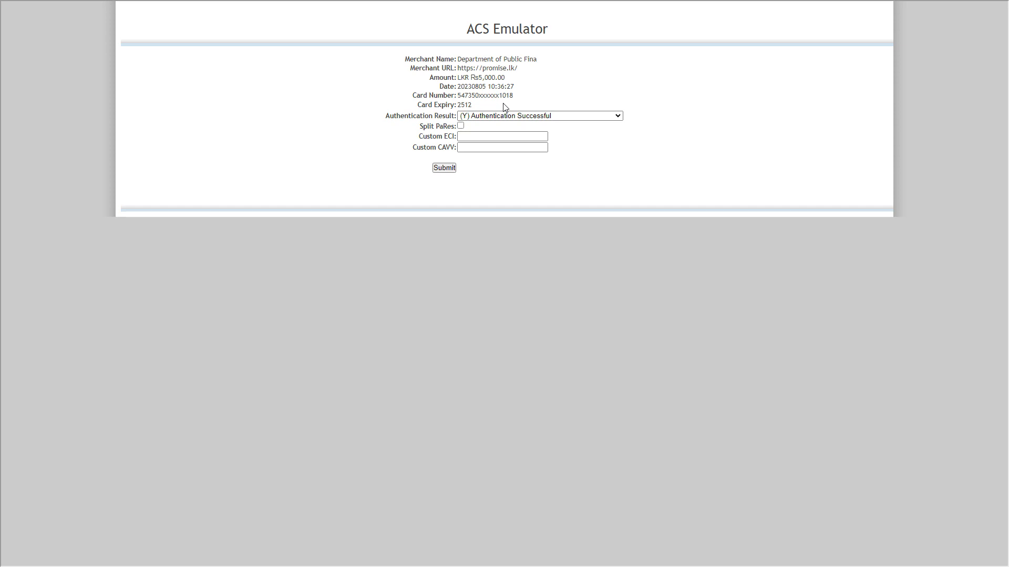
Step: Submit the ACS Emulator check with the result '(Y) Authentication Successful'
{"action": "left_click", "coordinate": [444, 168]}
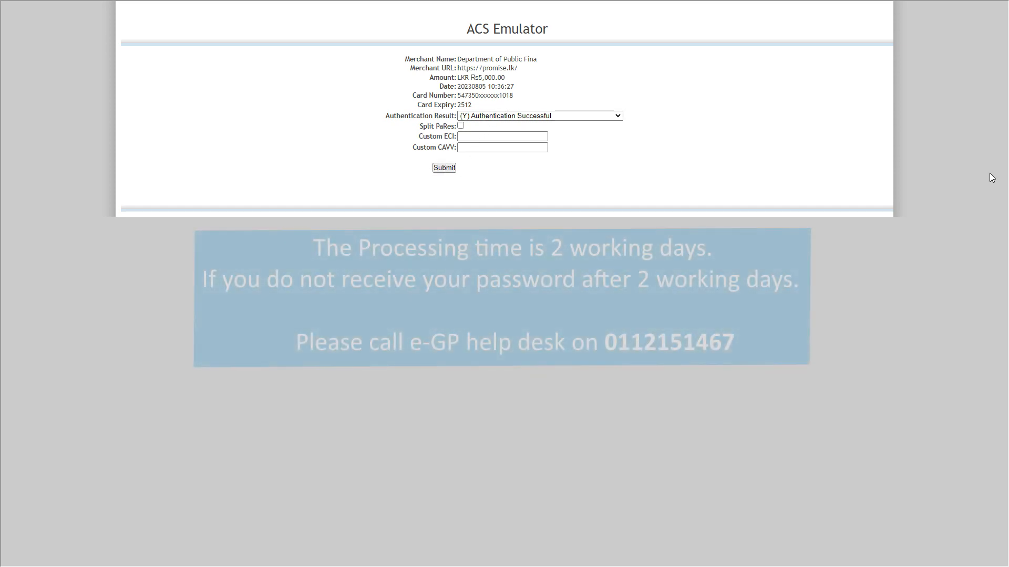